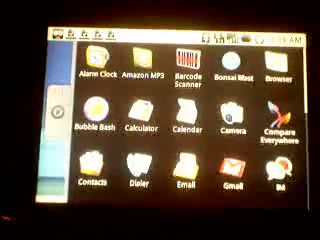
drag(58, 112, 295, 118)
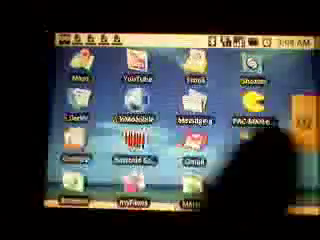
click(302, 120)
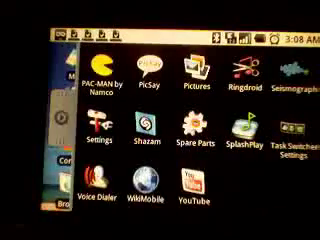